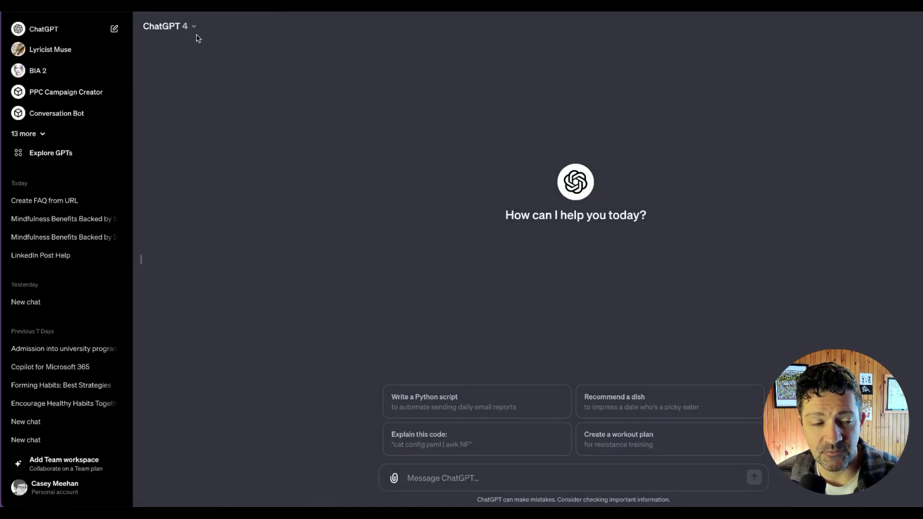
Search the GPT store for 'canva' and open the Canva GPT
click(51, 153)
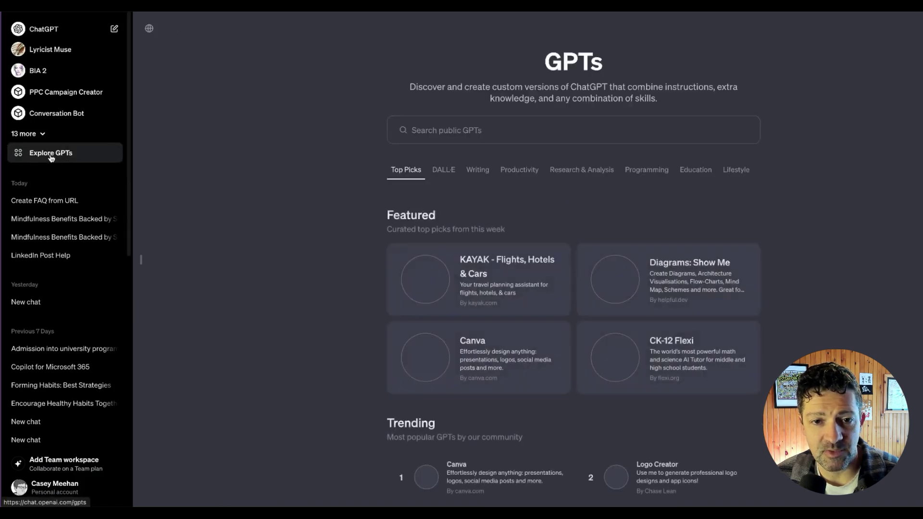
click(447, 132)
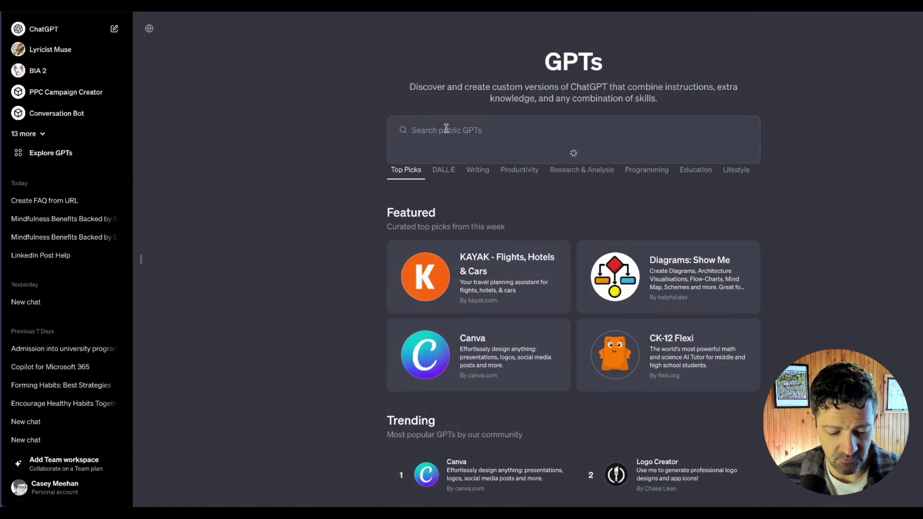
text(canva)
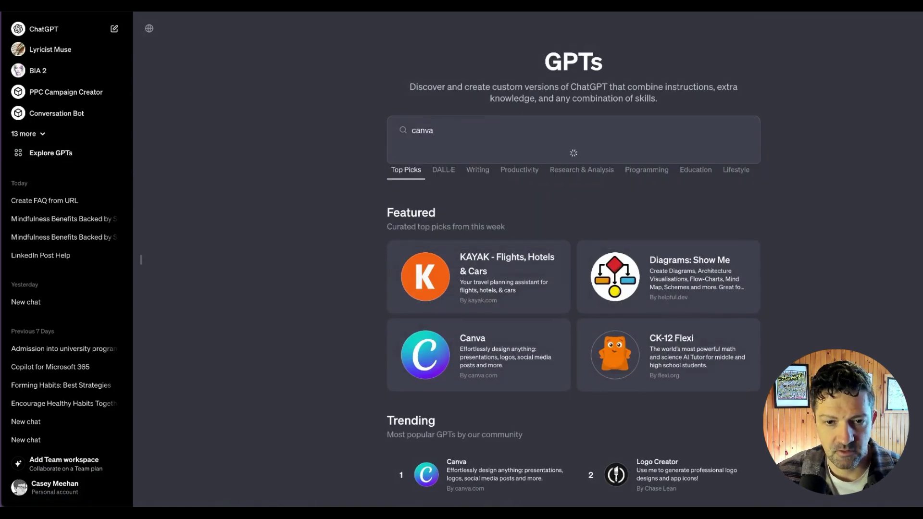
key(Return)
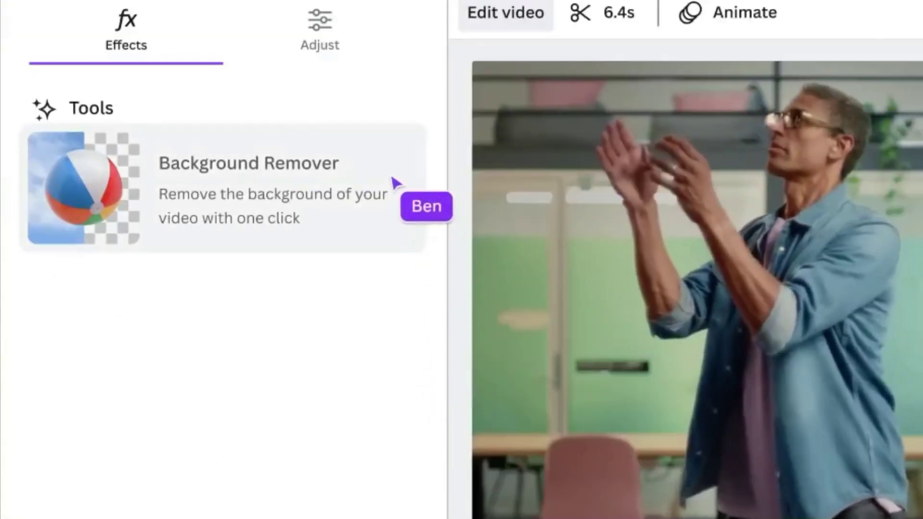
click(397, 181)
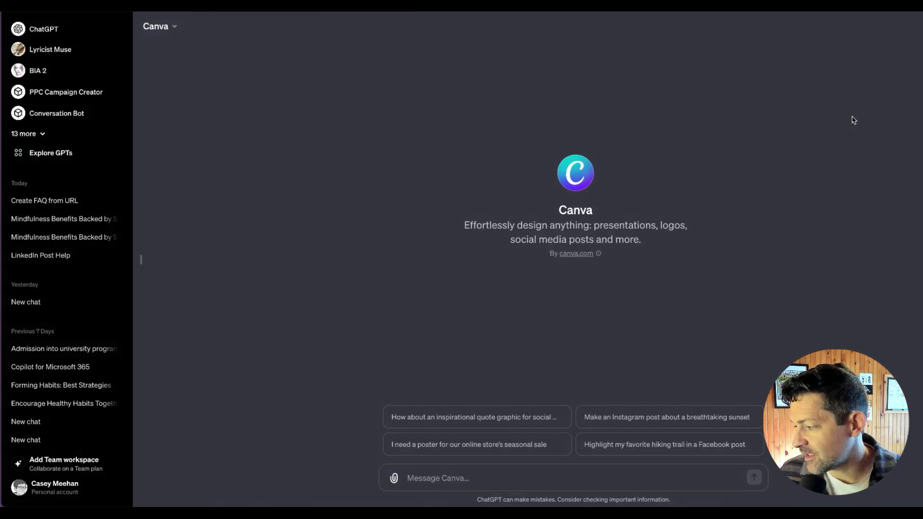
Send the pasted design request for the '7 GPTs that Marketers Can't Ignore' video and allow the Canva connection
text(I am looking for a simple, professional design to announce my new video called "7 GPTs that Marketers Can't Ignore", can you create something like this?)
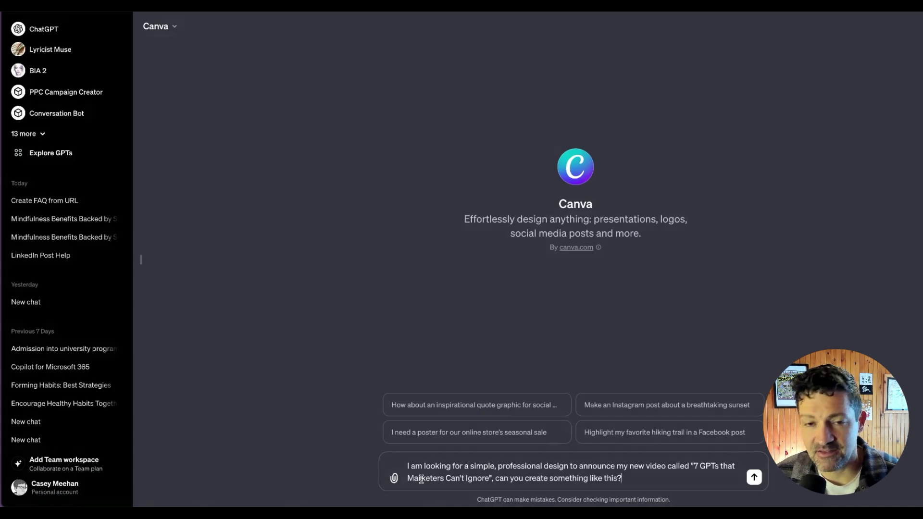
key(Return)
click(430, 147)
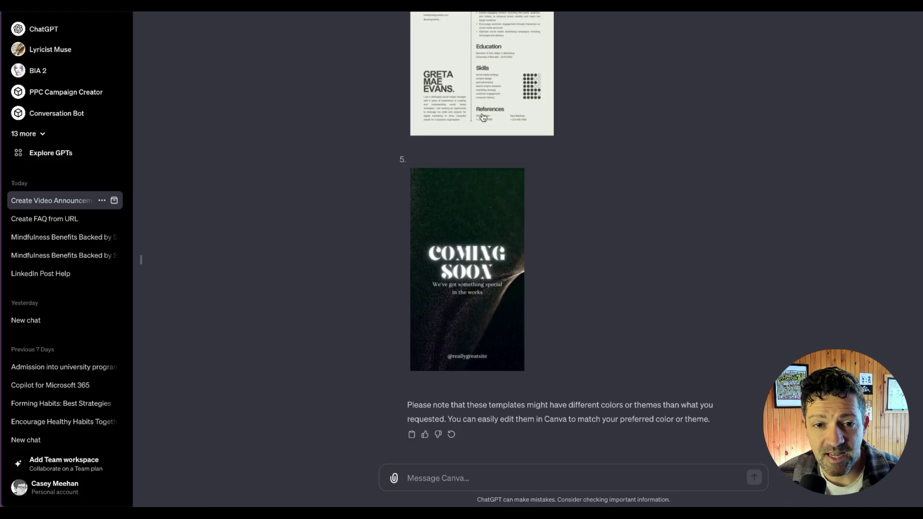
Scroll through the five suggested Canva templates to find the marketing resume template
scroll(483, 124, up, 8)
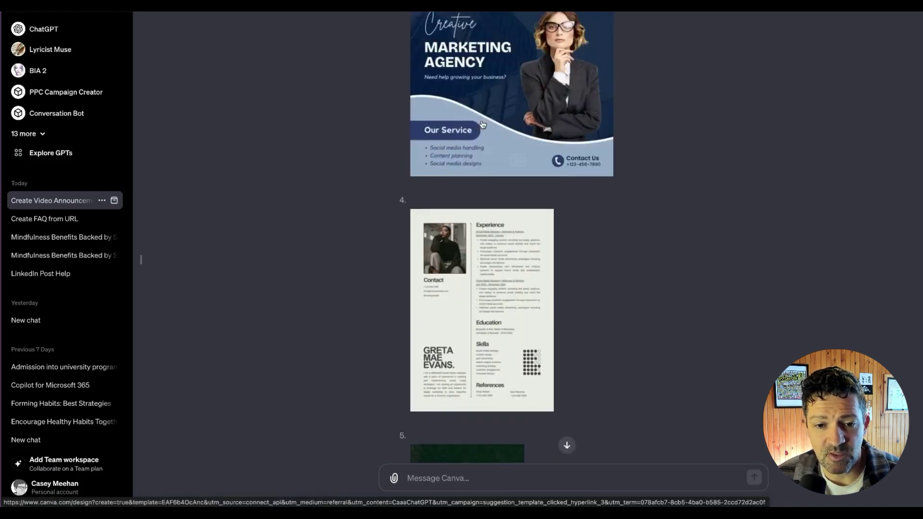
scroll(483, 125, up, 10)
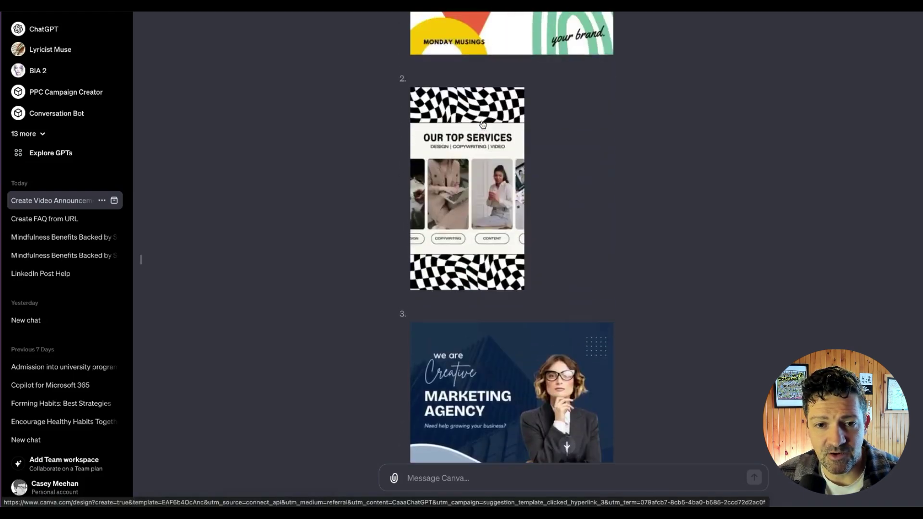
scroll(483, 124, up, 1)
scroll(491, 170, down, 6)
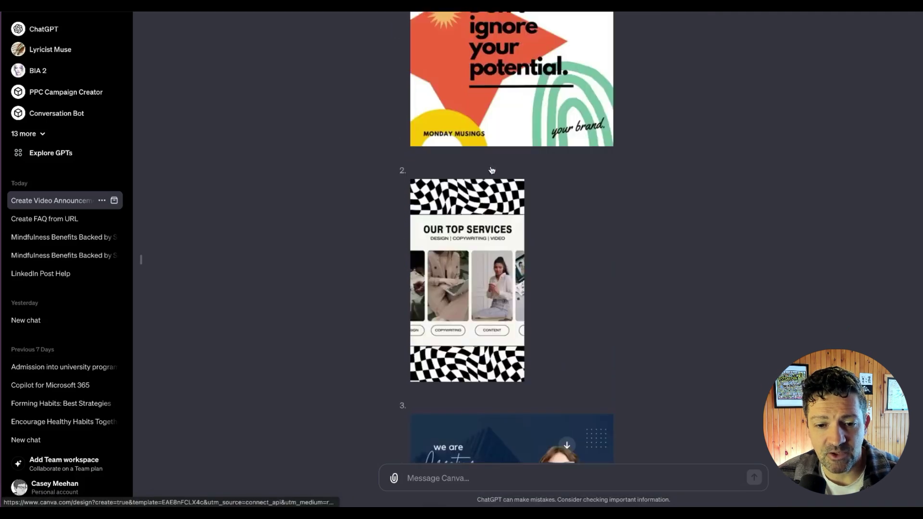
scroll(491, 170, down, 9)
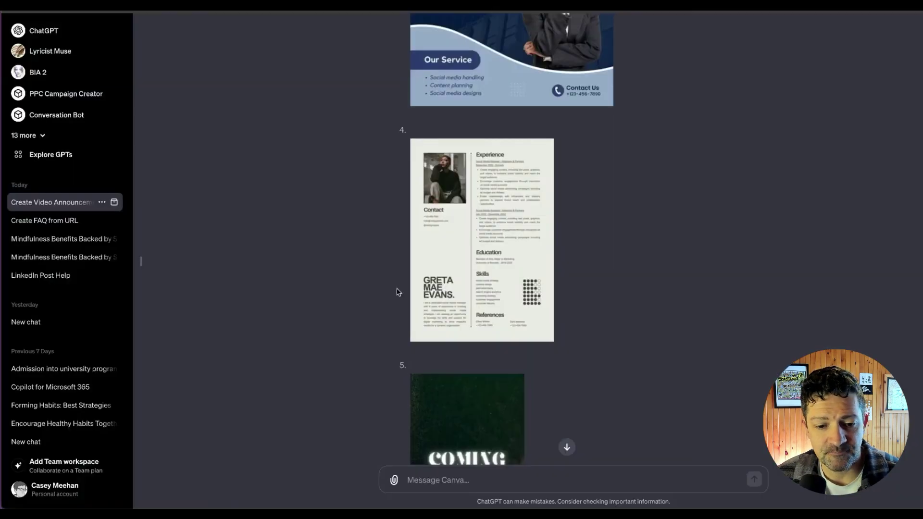
Scroll down to the end of the Canva GPT's template suggestions
scroll(398, 291, down, 5)
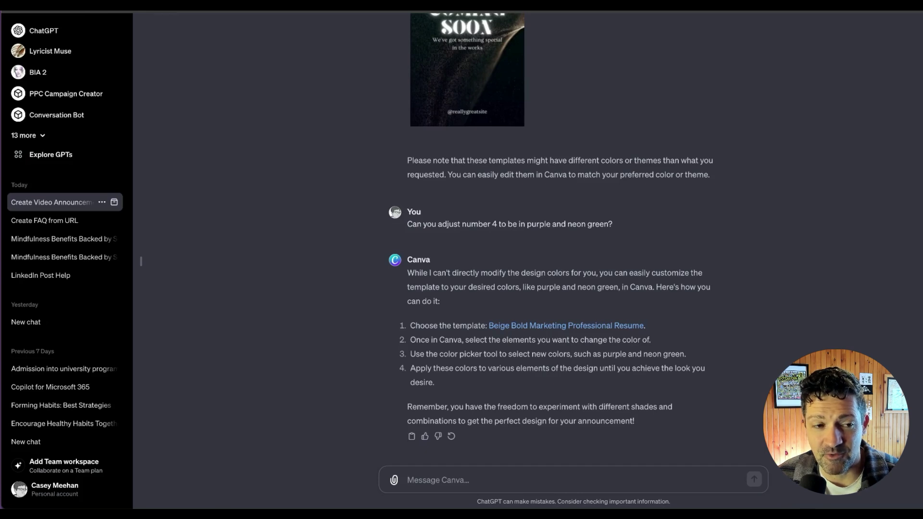
Return to the GPT store through Explore GPTs
click(65, 156)
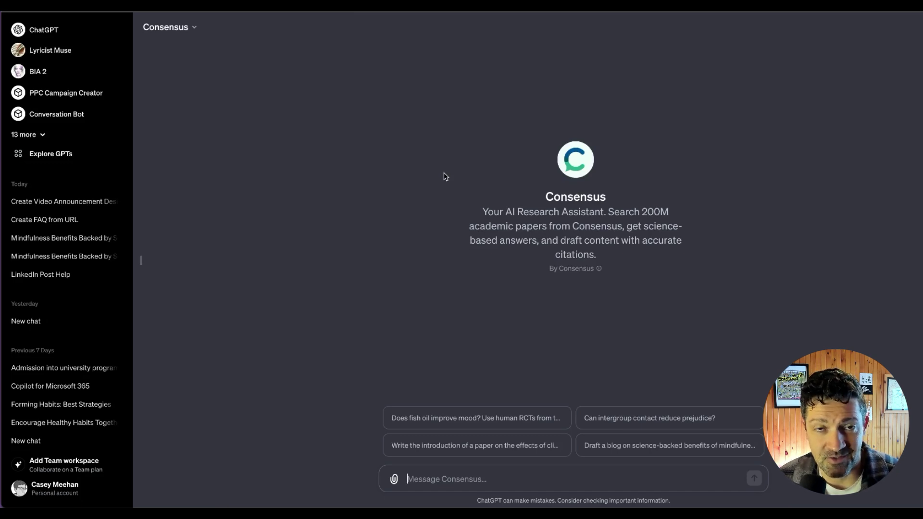
Send Consensus the 'Draft a blog on science-backed benefits of mindfulness' starter and allow its research lookup
click(647, 451)
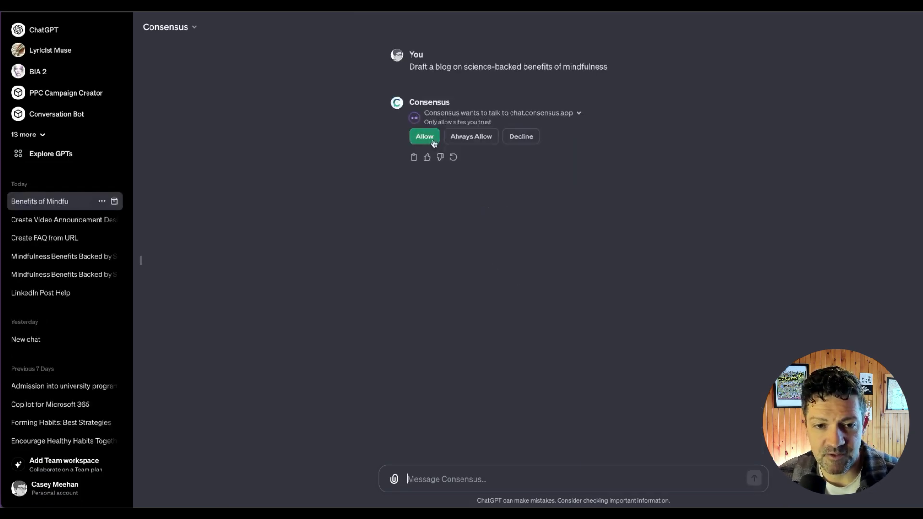
click(434, 142)
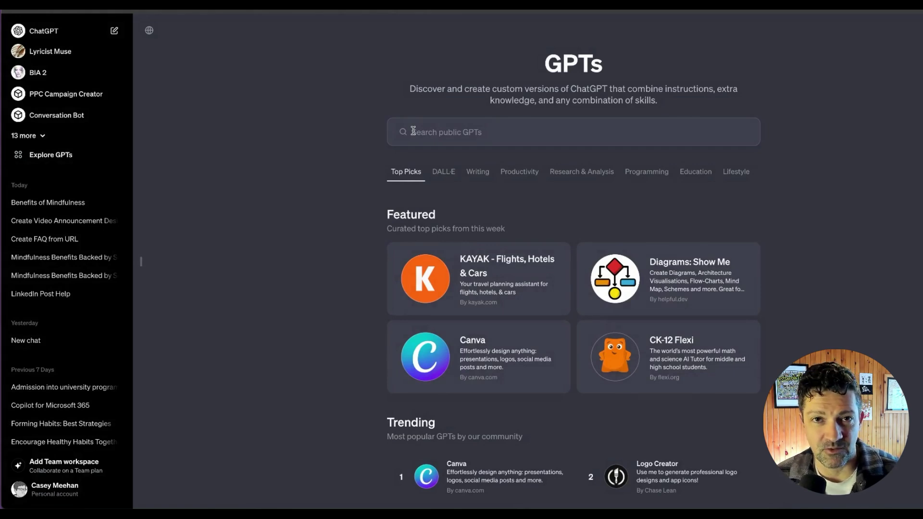
Open AI Scholar GPT: MixerBox Scholar and send it the pasted mindfulness blog prompt
click(413, 131)
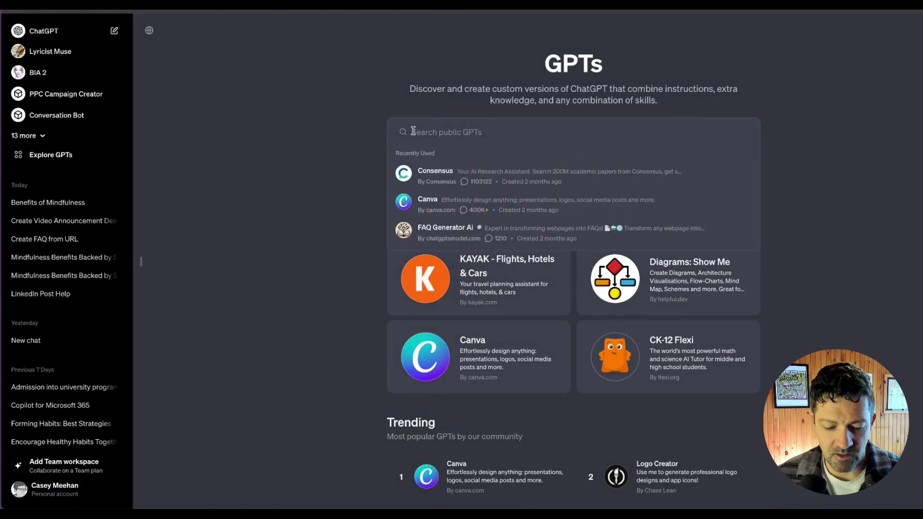
click(433, 229)
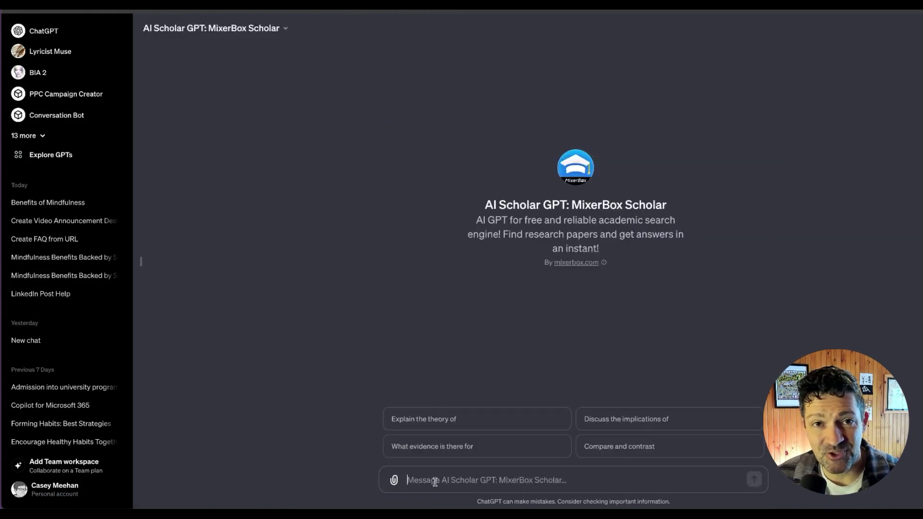
text(Draft a blog on science-backed benefits of mindfulness)
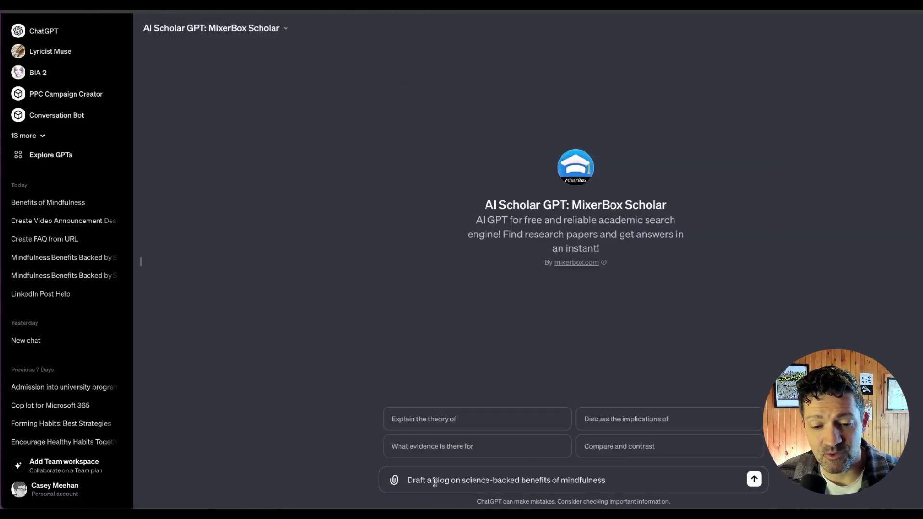
key(Return)
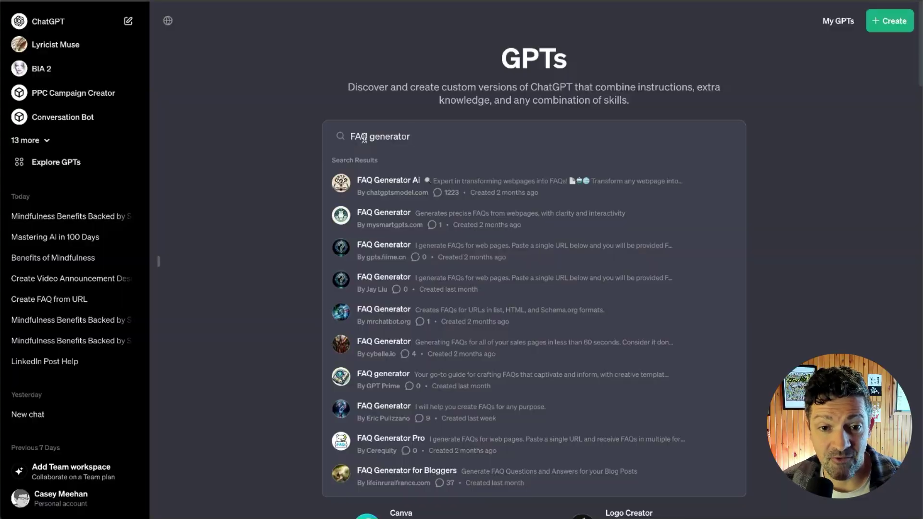
Open FAQ Generator Ai and send it the pasted webpage URL to convert into FAQs
click(387, 192)
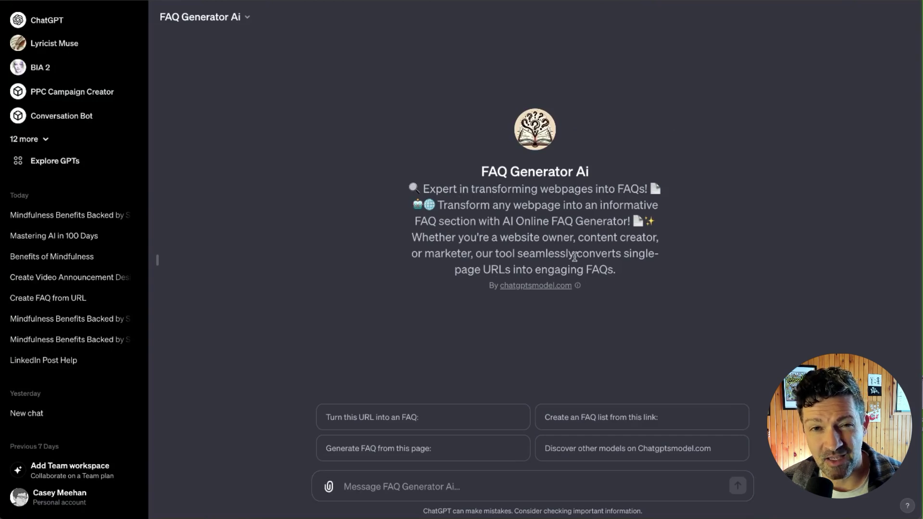
click(378, 423)
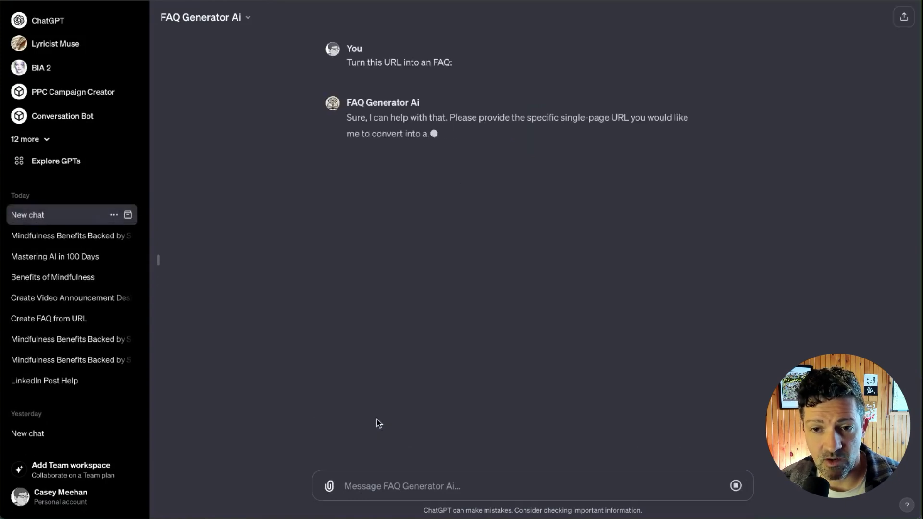
text(https://healthlaunchpad.com/ai-marketing-enablement-coaching-program/)
key(Return)
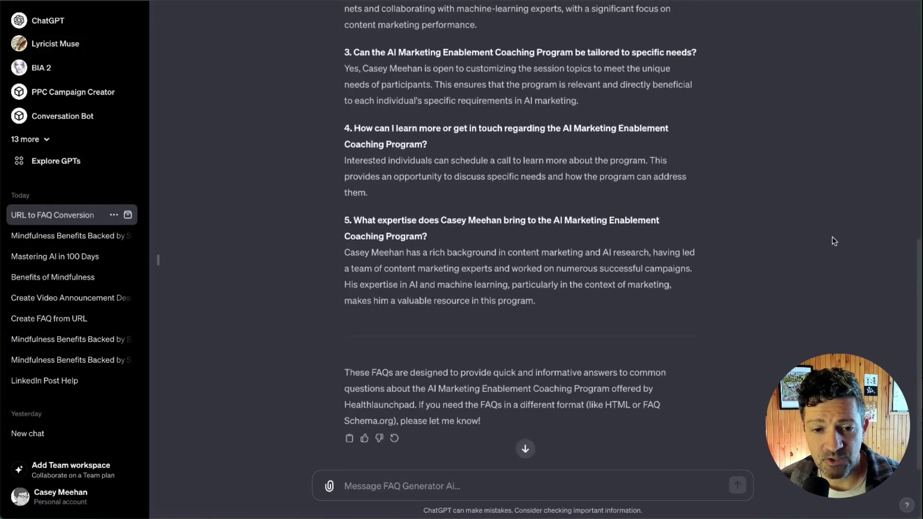
Review the FAQ reply and ask 'can you create a few more faqs from this url?'
scroll(832, 237, up, 1)
scroll(833, 237, up, 4)
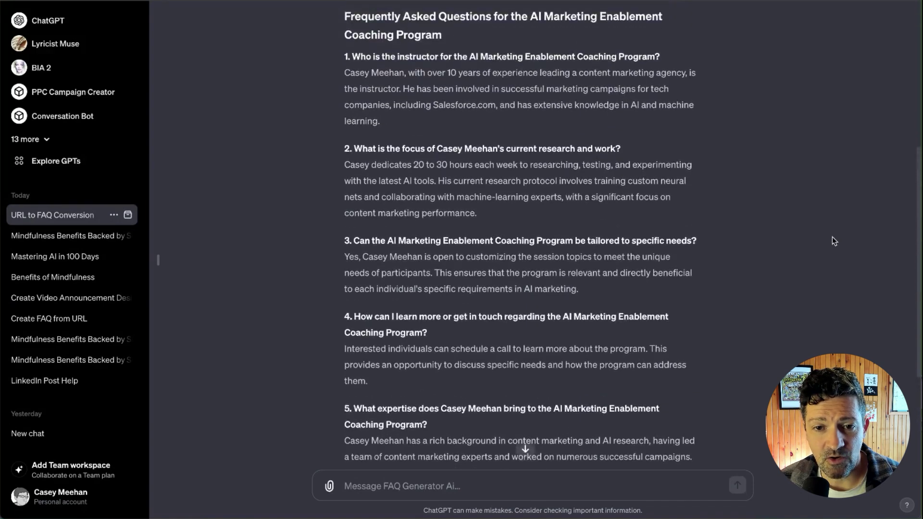
scroll(833, 238, up, 2)
scroll(833, 238, down, 4)
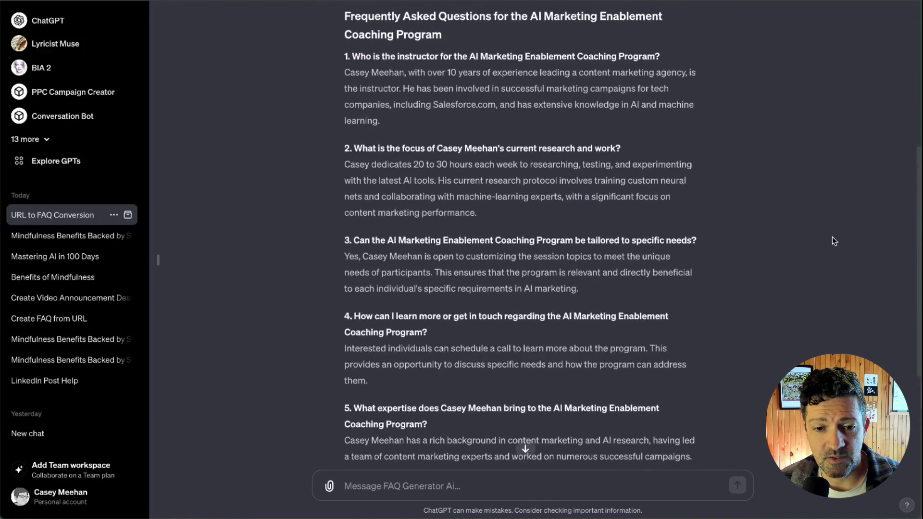
scroll(833, 237, down, 3)
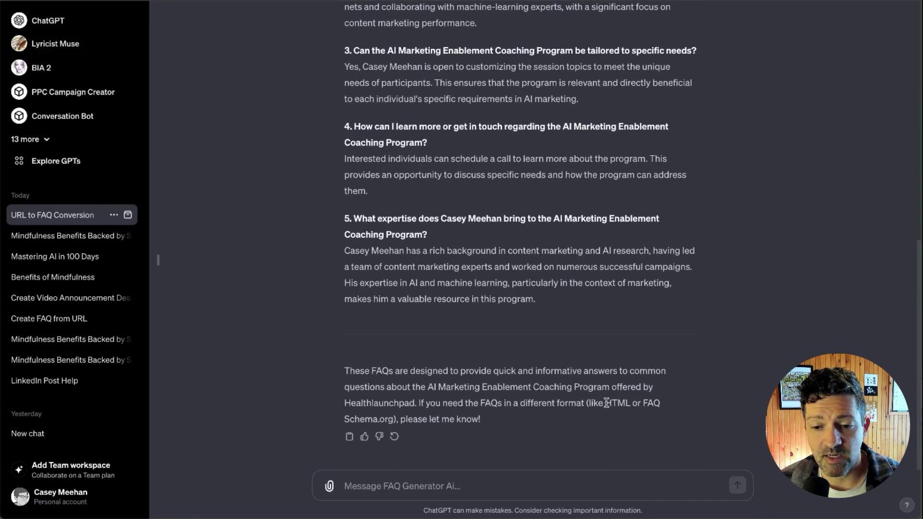
drag(605, 403, 629, 405)
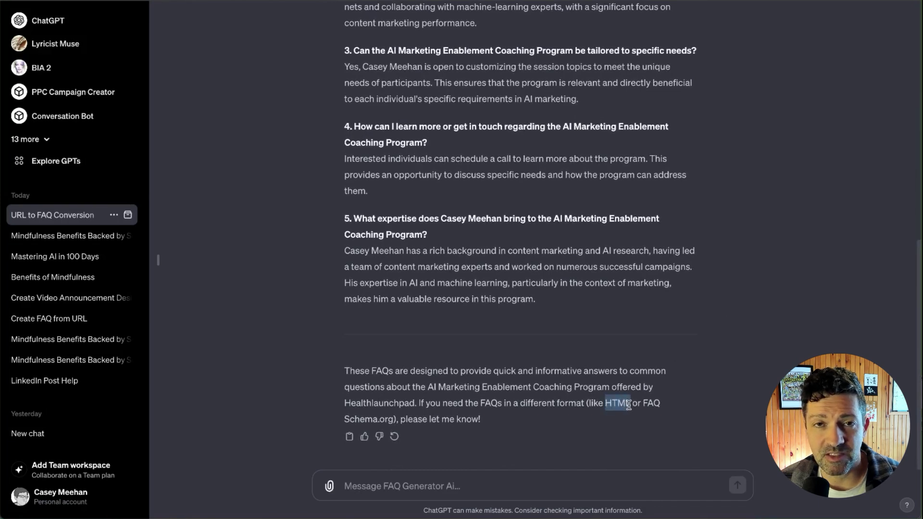
click(463, 483)
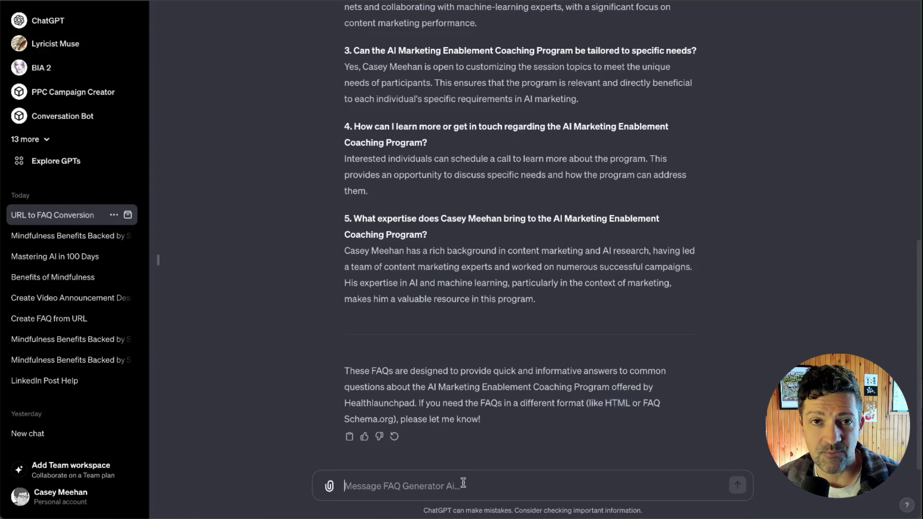
text(can you create a few more faqs from this url?)
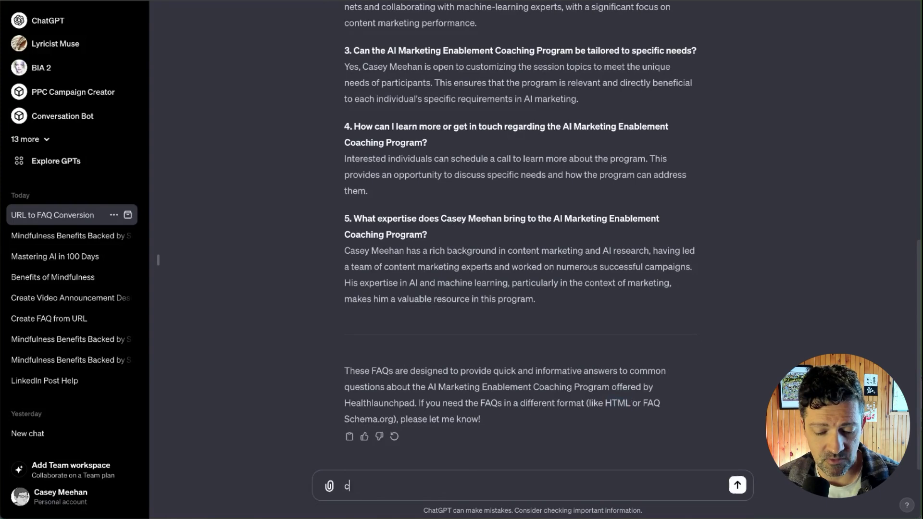
key(Return)
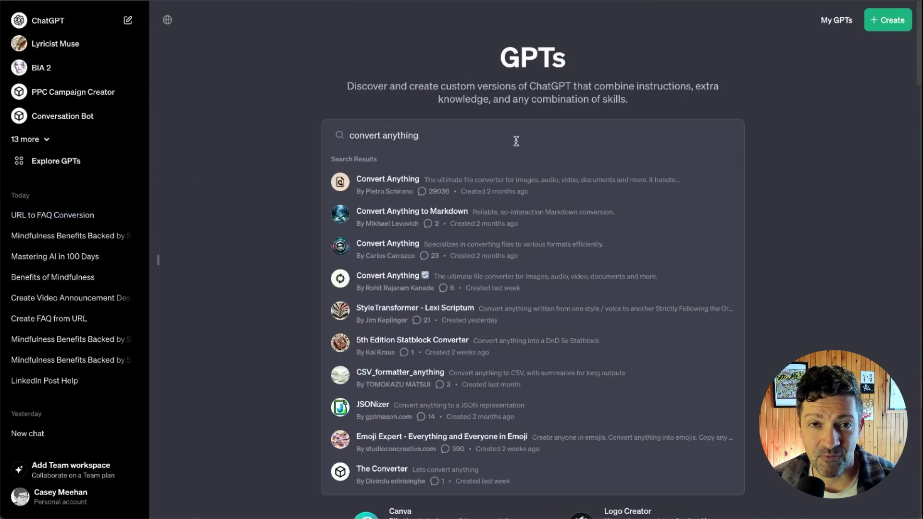
Open the first 'Convert Anything' GPT from the search results
click(387, 180)
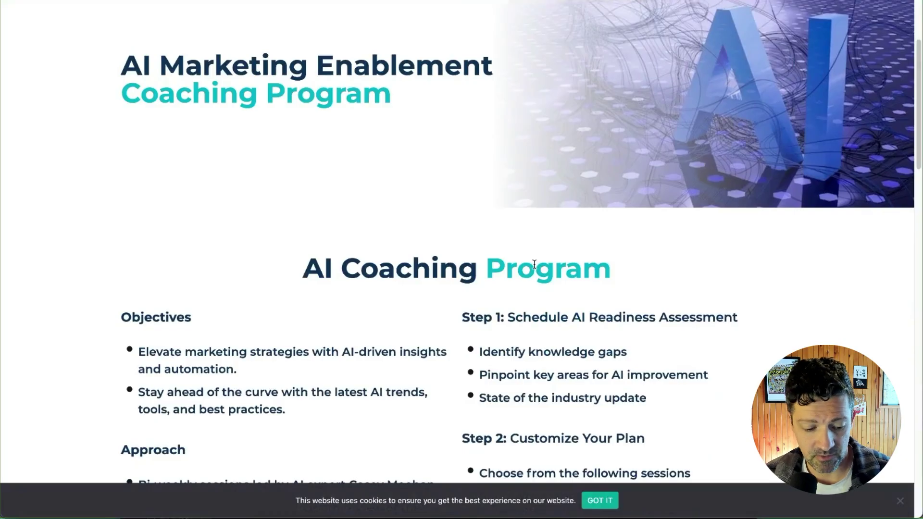
Send PPC Campaign Creator the full Healthlaunchpad homepage copy and review its campaign ideas
key(ctrl+a)
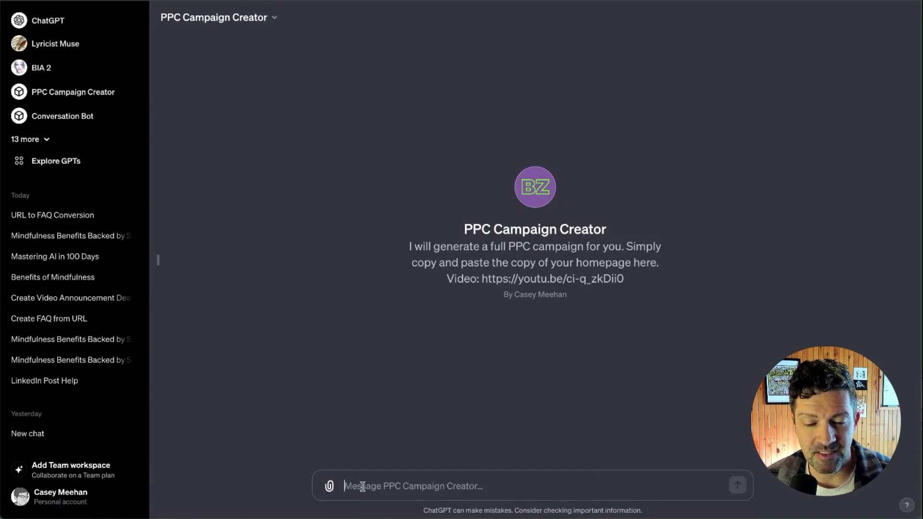
key(ctrl+v)
key(Return)
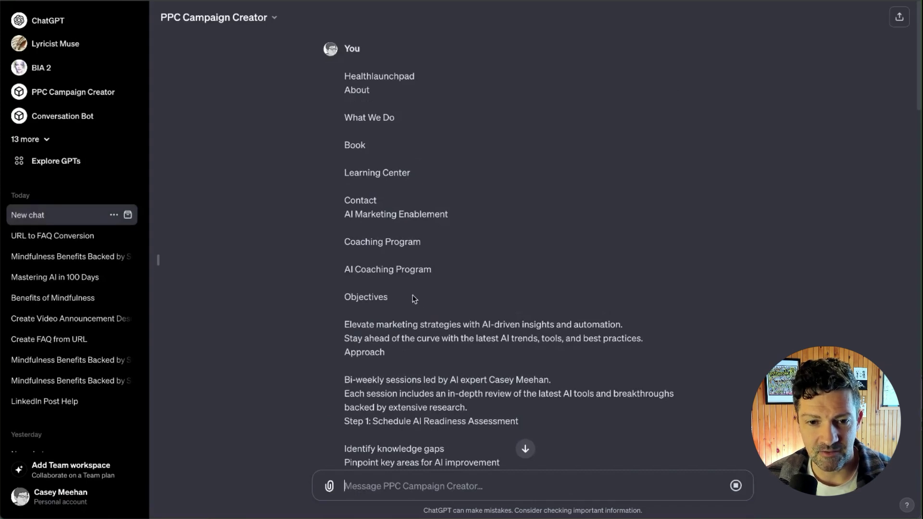
scroll(412, 295, down, 2)
scroll(413, 296, down, 10)
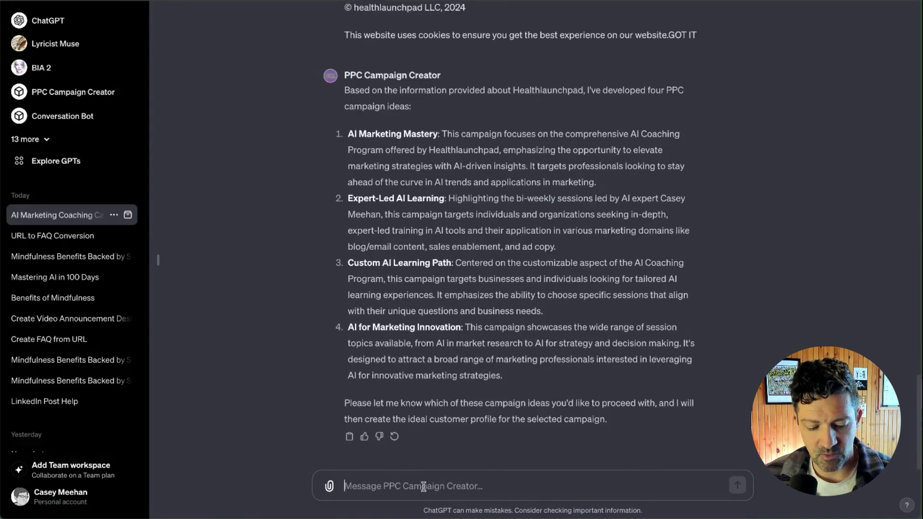
Reply '4 looks good!' to pick campaign idea 4, then '1 looks good!' to approve the ad targets
text(4 looks good!)
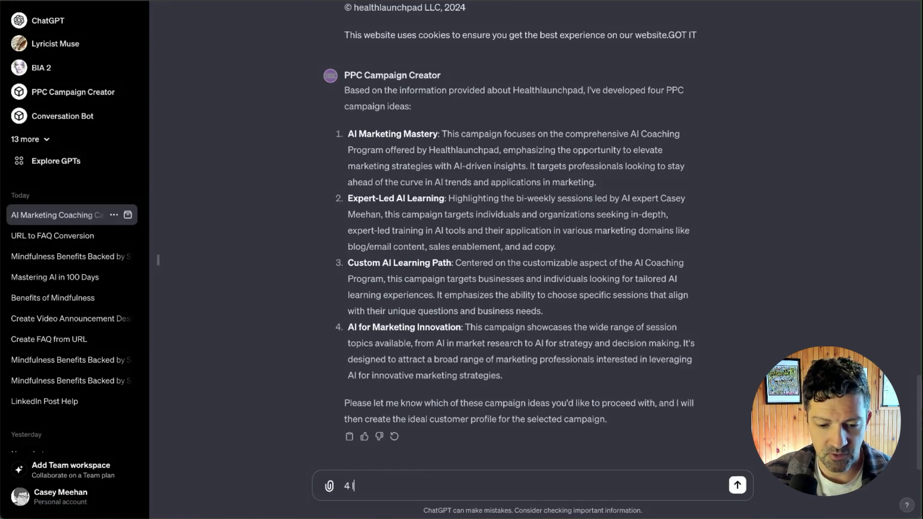
key(Return)
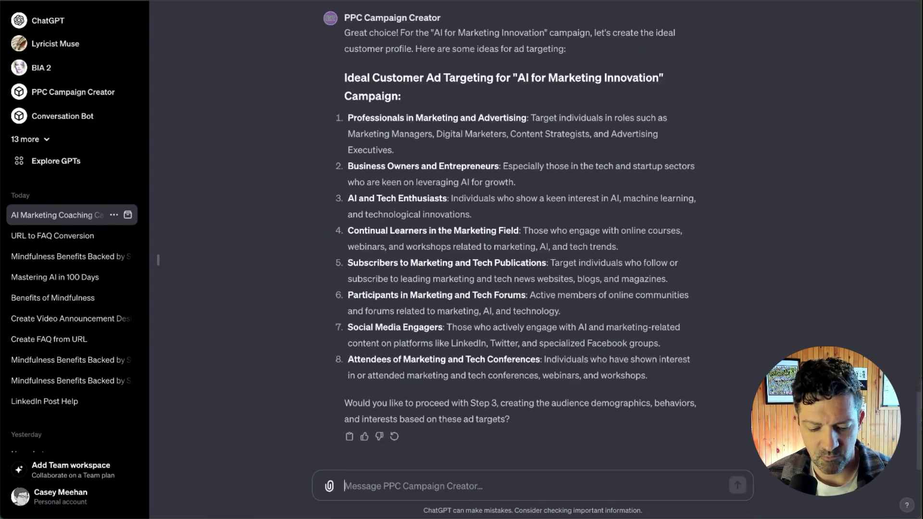
text(1 looks good!)
key(Return)
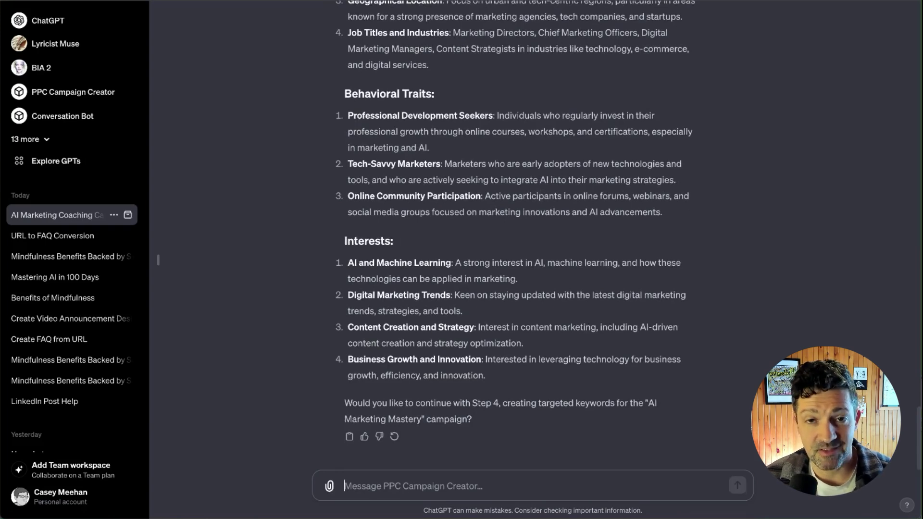
Send 'lets continue' to PPC Campaign Creator, then type 'yes' to proceed toward ad titles and descriptions
text(lets continue)
key(Return)
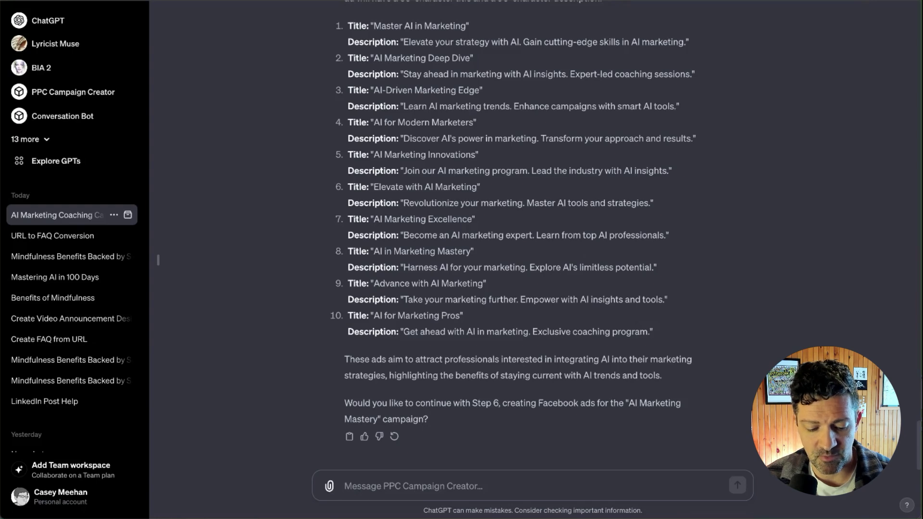
text(yes)
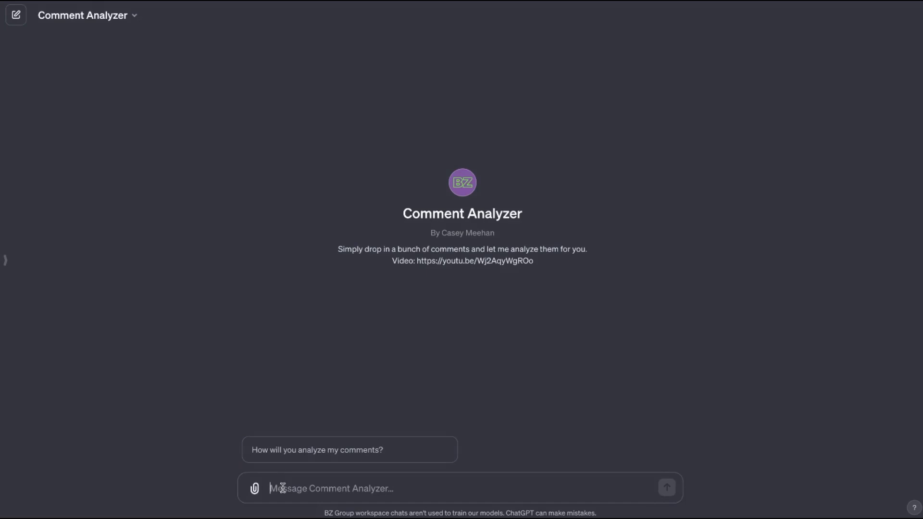
Paste the collected video comments into Comment Analyzer and send them for categorisation
key(ctrl+v)
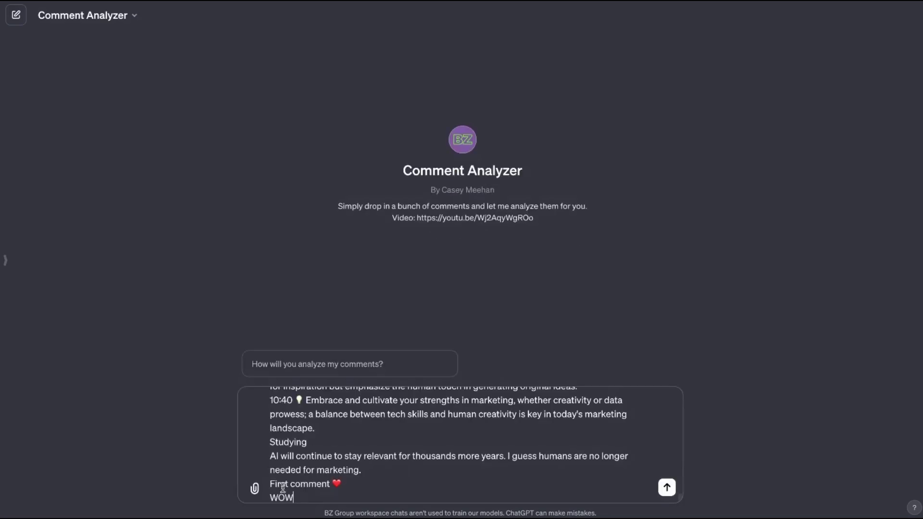
key(Return)
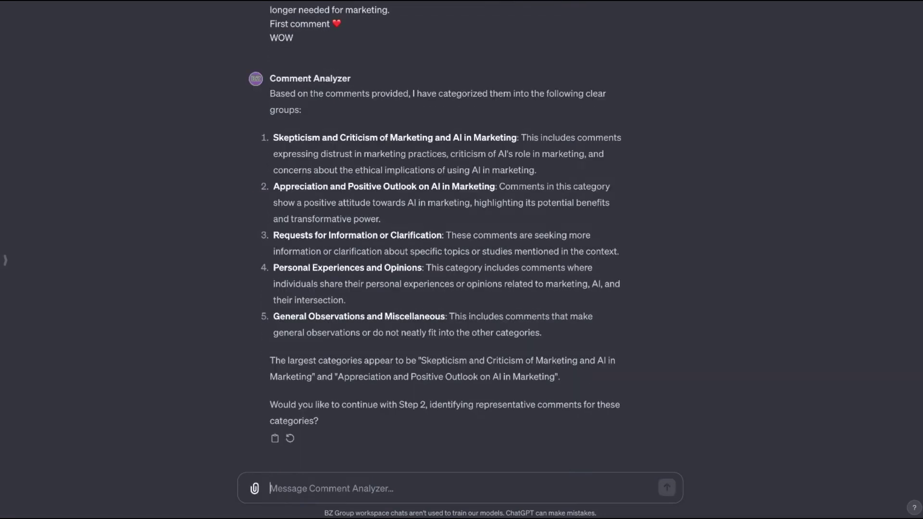
Send 'lets move on with step 2' for representative comments, then 'yes please move on' for the empathy map
text(lets move on with step 2)
key(Return)
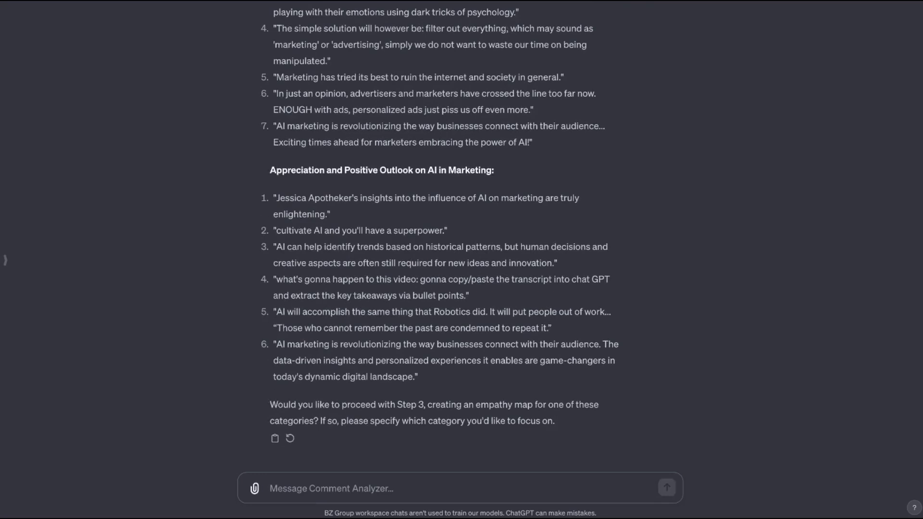
text(yes please move on)
key(Return)
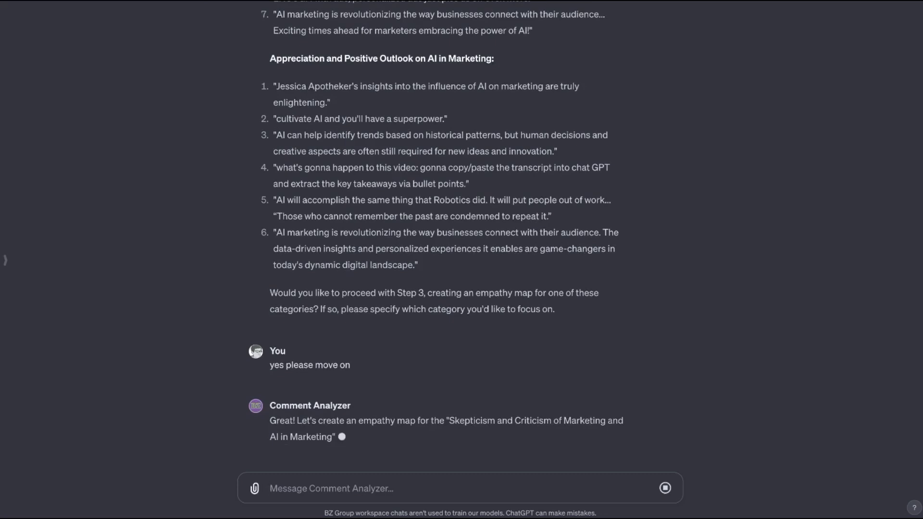
Reply 'yes please' so Comment Analyzer generates content ideas for the skepticism category
text(yes please)
key(Return)
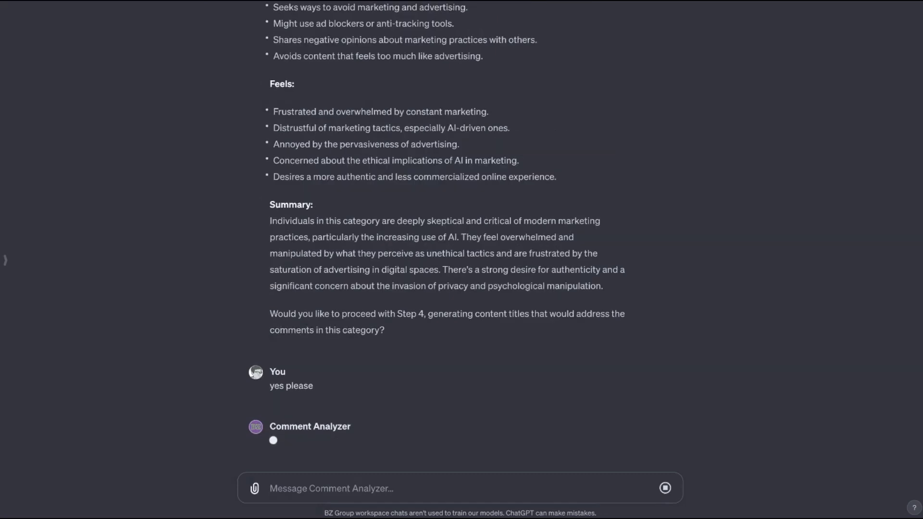